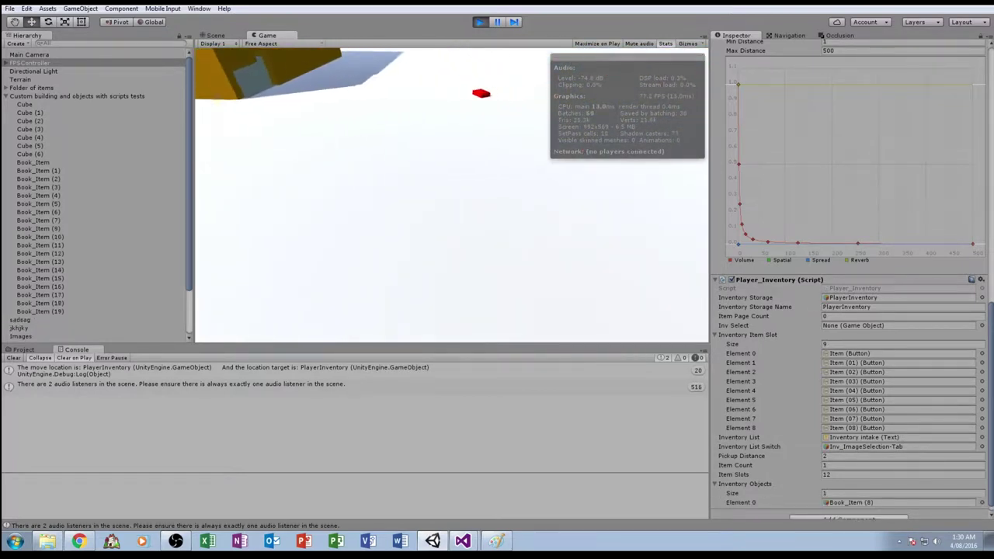
- Pick up the nearby book items, including the red book, toggling the inventory to check them
{"action": "key", "text": "e"}
{"action": "key", "text": "i"}
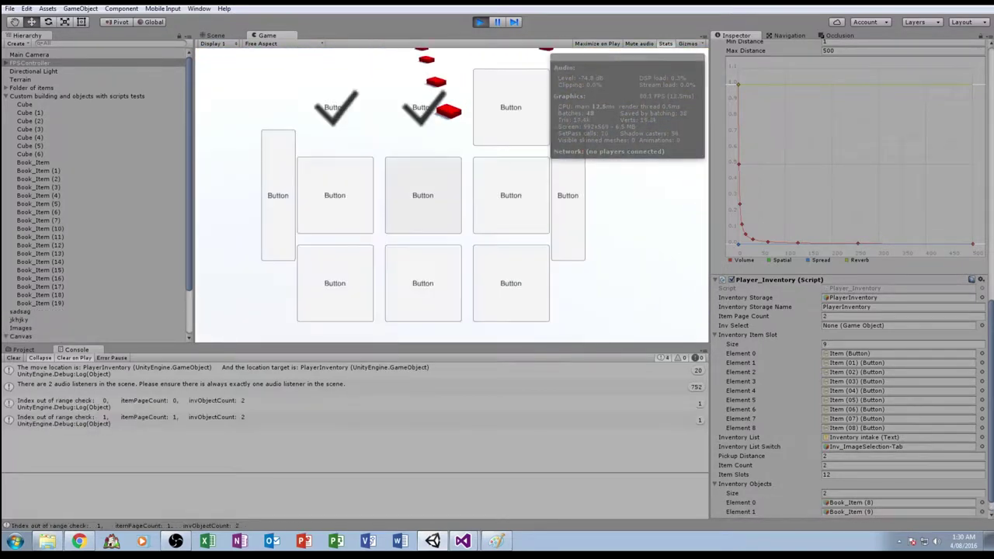
{"action": "key", "text": "e"}
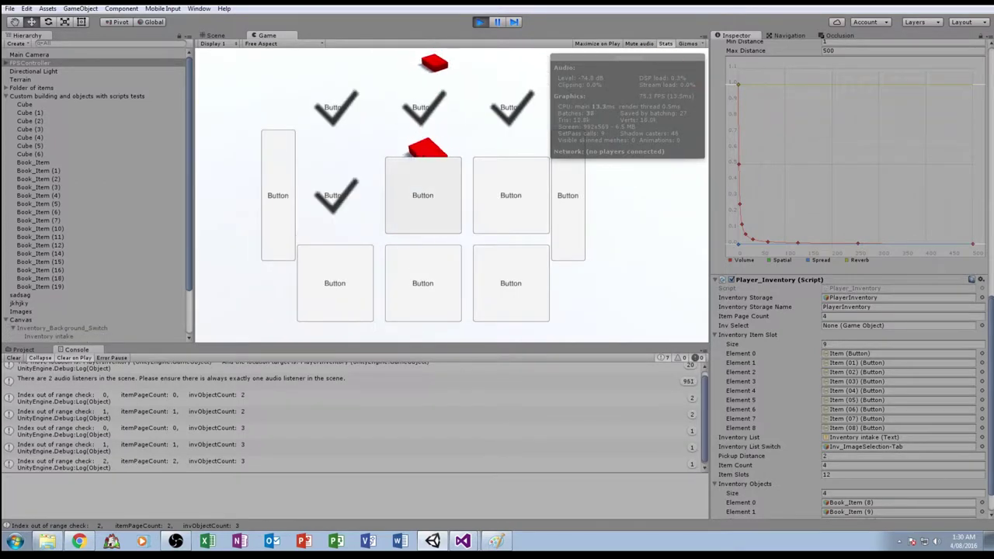
{"action": "key", "text": "e"}
{"action": "key", "text": "e"}
{"action": "key", "text": "i"}
{"action": "key", "text": "i"}
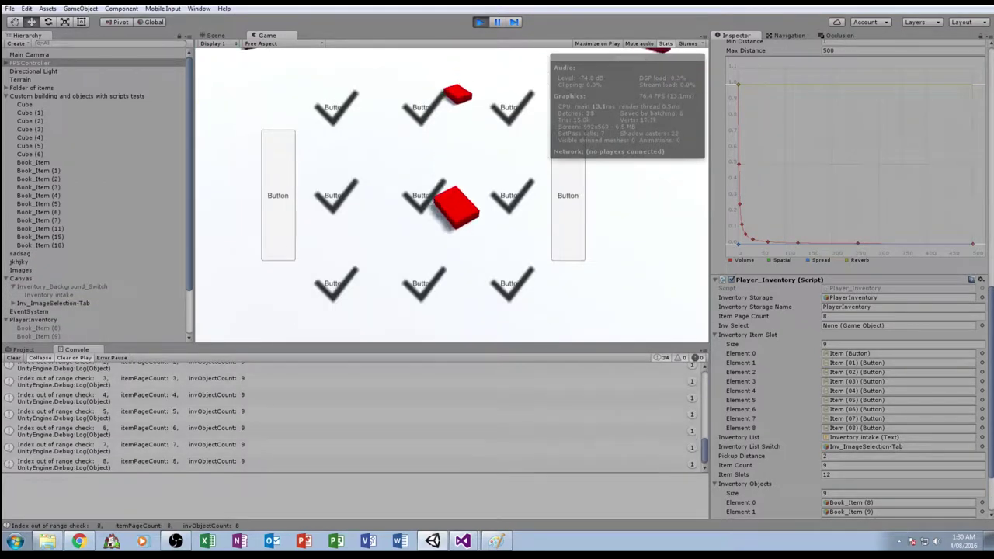
{"action": "key", "text": "i"}
{"action": "key", "text": "e"}
{"action": "key", "text": "i"}
{"action": "key", "text": "i"}
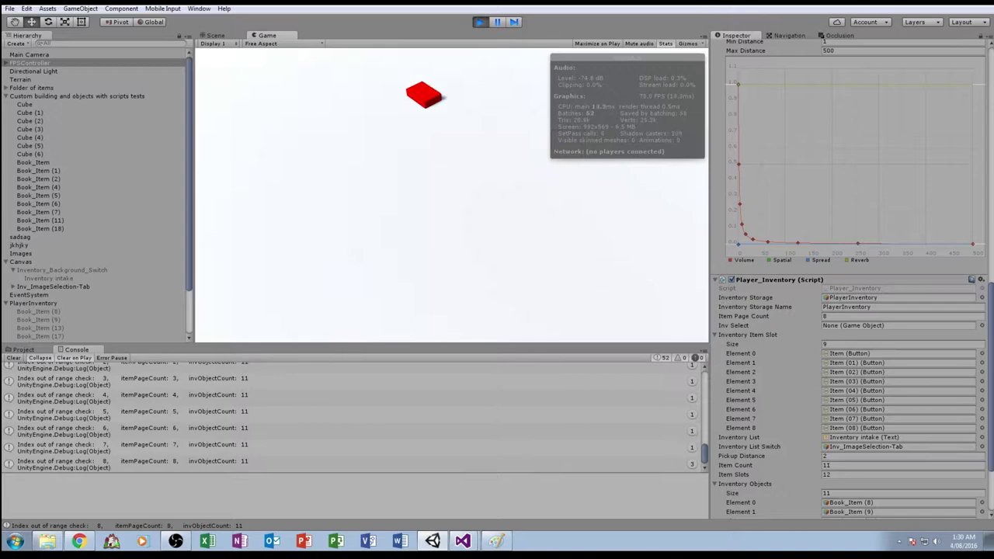
- Show the full inventory grid, then advance to the second page with the last three items
{"action": "key", "text": "i"}
{"action": "key", "text": "i"}
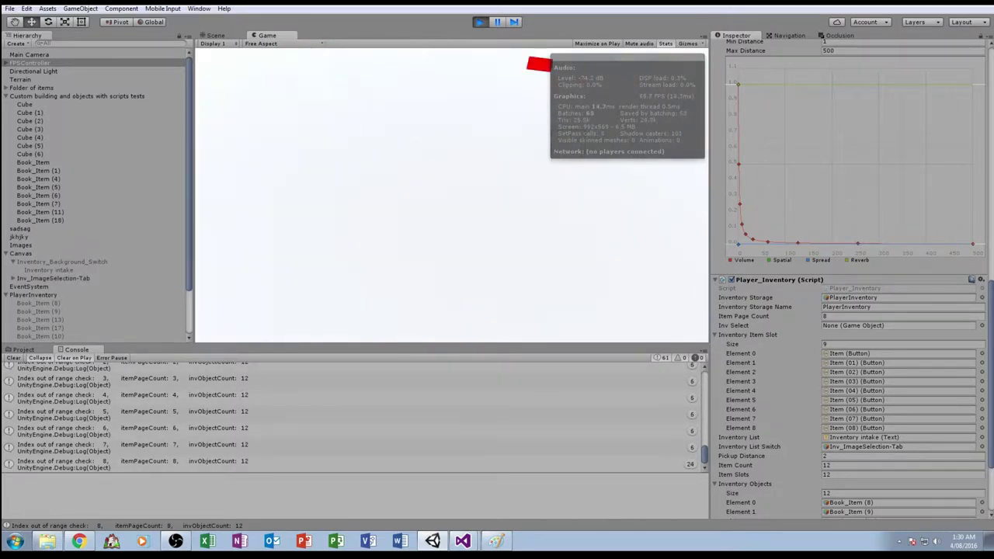
{"action": "key", "text": "i"}
{"action": "key", "text": "i"}
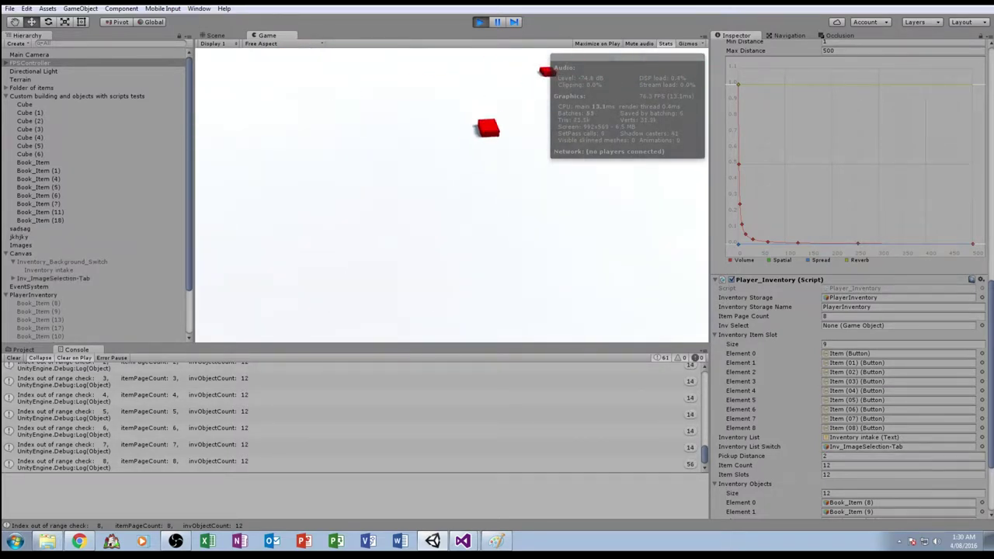
{"action": "key", "text": "i"}
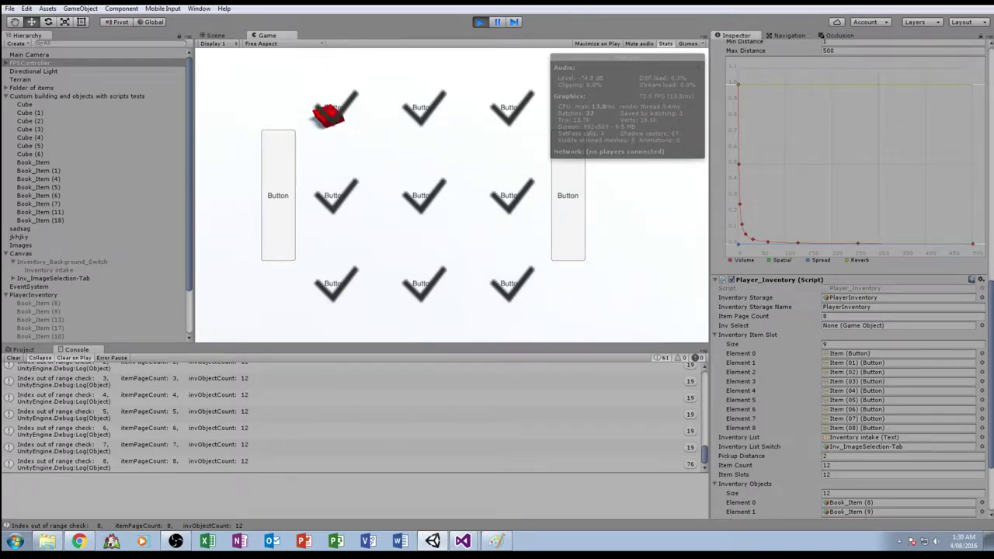
{"action": "key", "text": "i"}
{"action": "key", "text": "i"}
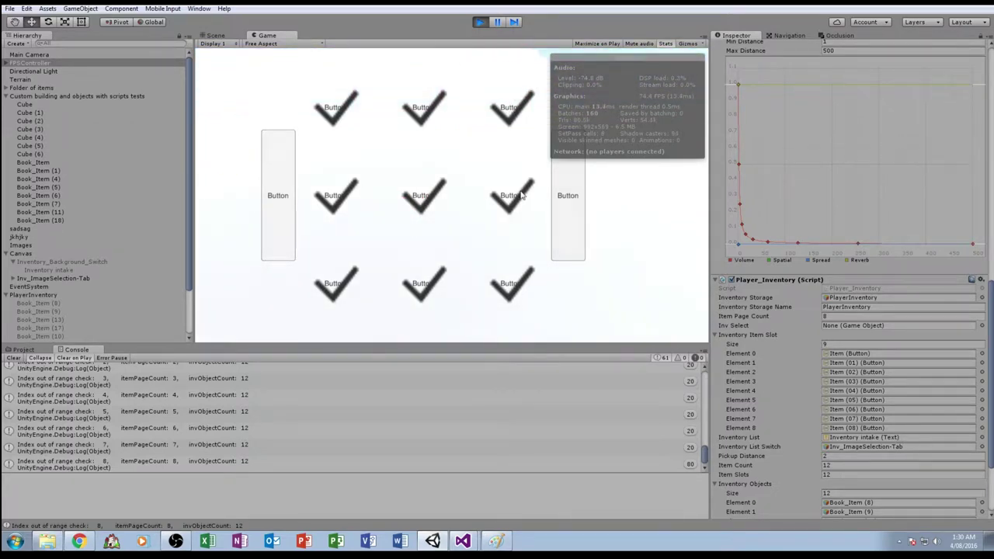
{"action": "key", "text": "i"}
{"action": "key", "text": "i"}
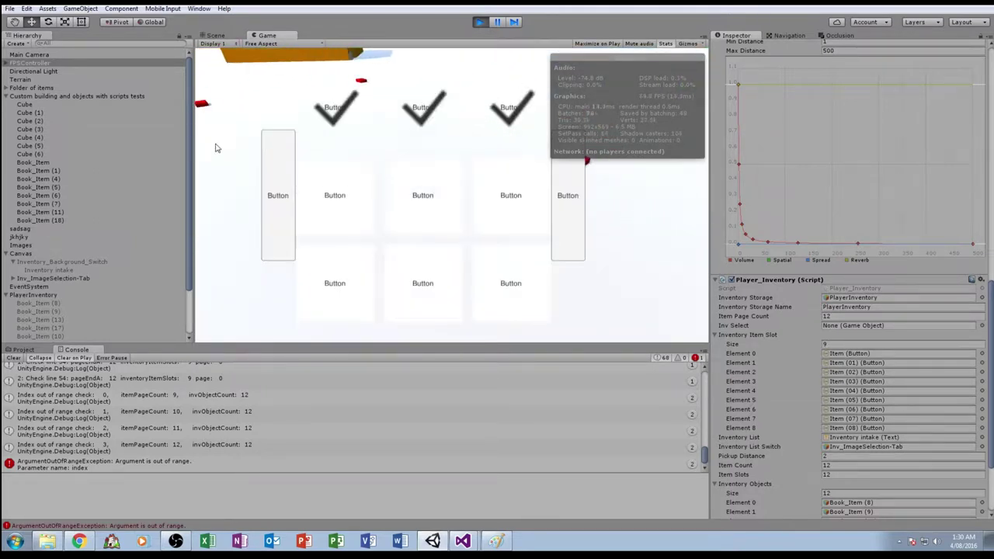
- Page the inventory back and forward, close it, and view both ArgumentOutOfRangeException stack traces
{"action": "left_click", "coordinate": [276, 198]}
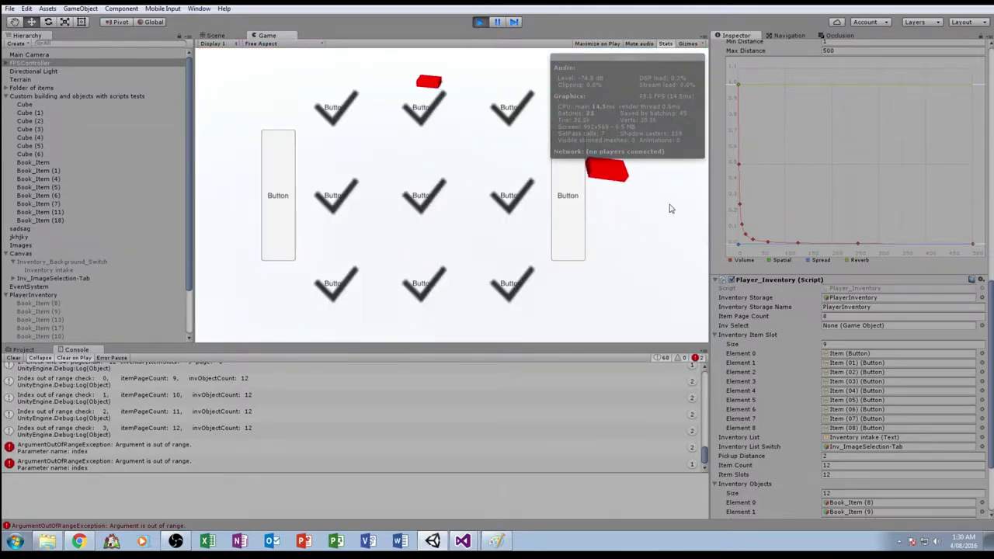
{"action": "left_click", "coordinate": [584, 187]}
{"action": "key", "text": "i"}
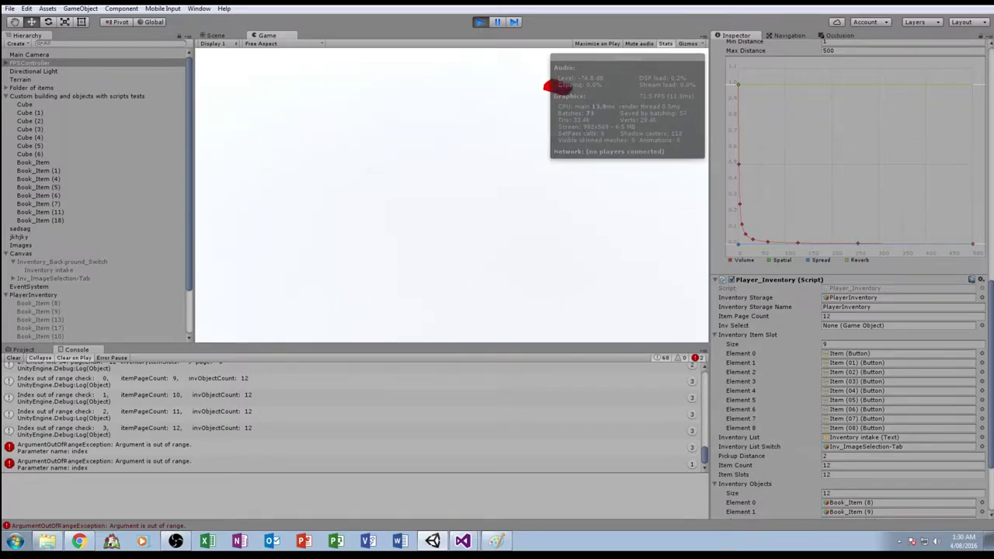
{"action": "left_click", "coordinate": [46, 449]}
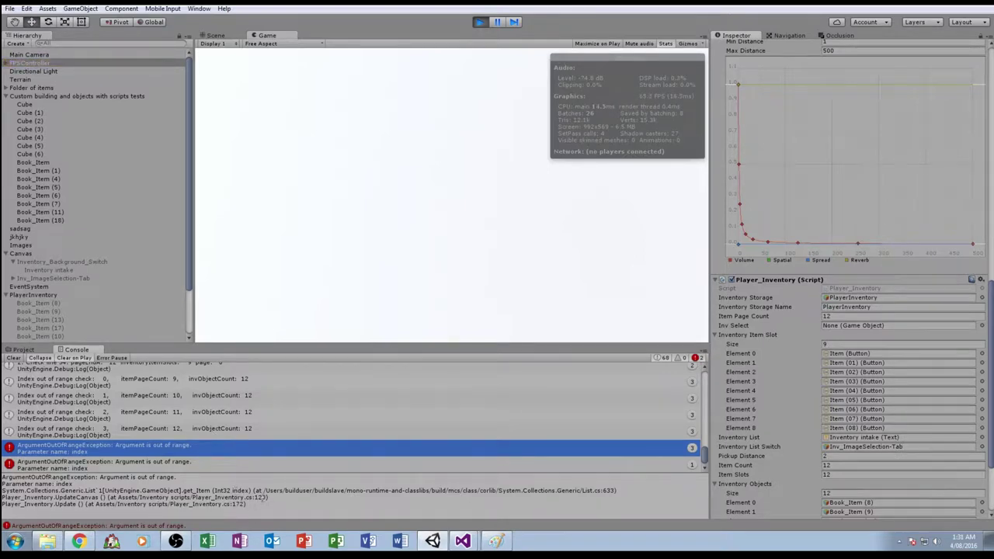
{"action": "left_click", "coordinate": [219, 464]}
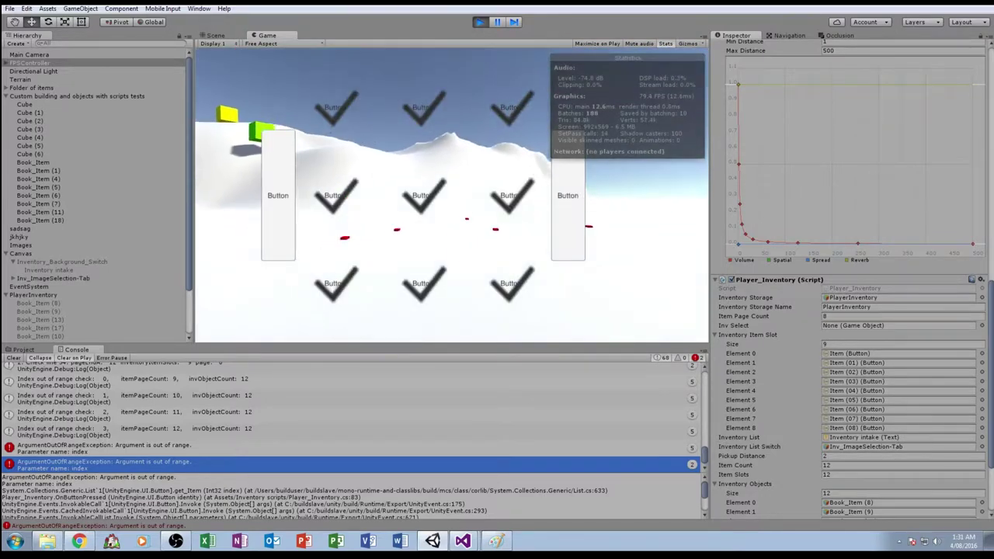
- Walk across the snowy terrain, then reopen the inventory on its second page of three items
{"action": "key", "text": "i"}
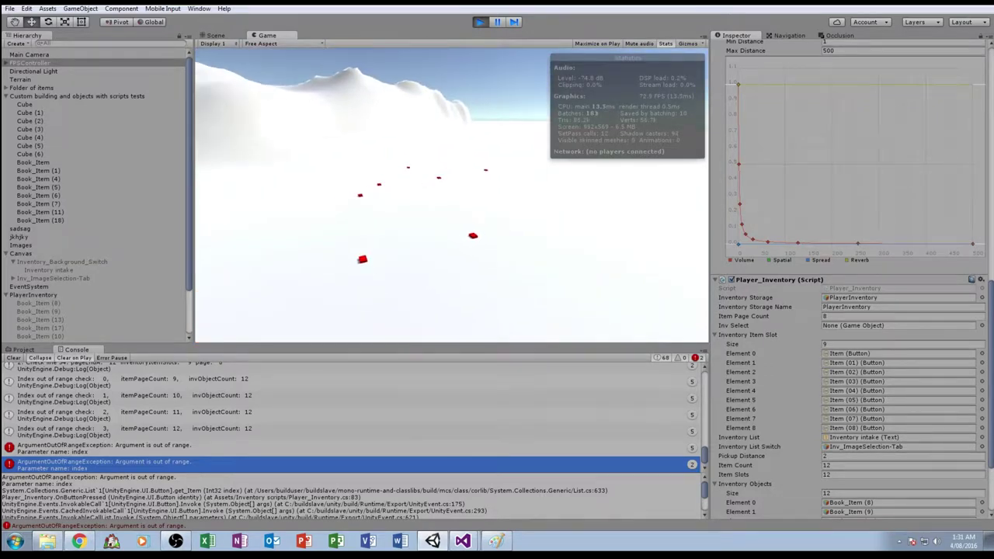
{"action": "key", "text": "i"}
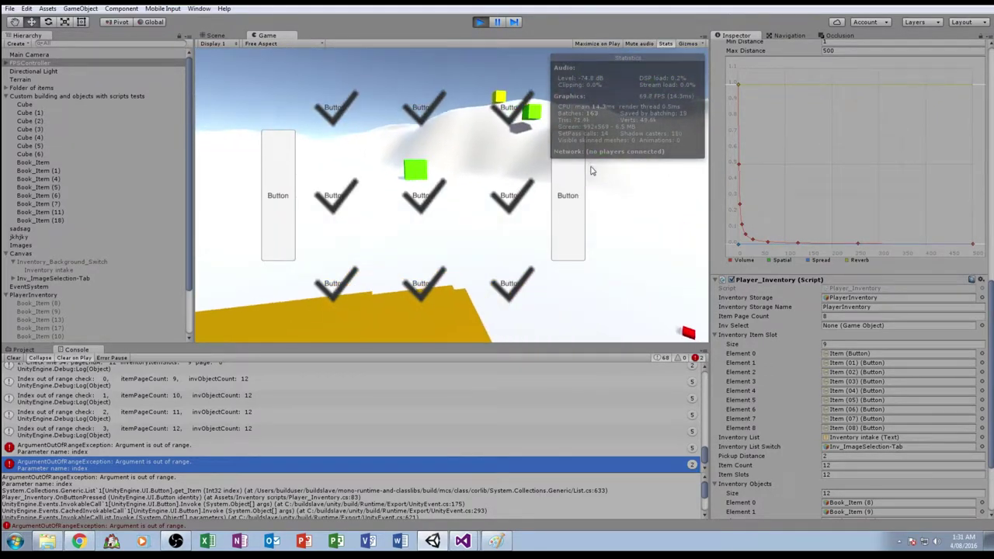
{"action": "left_click", "coordinate": [568, 196]}
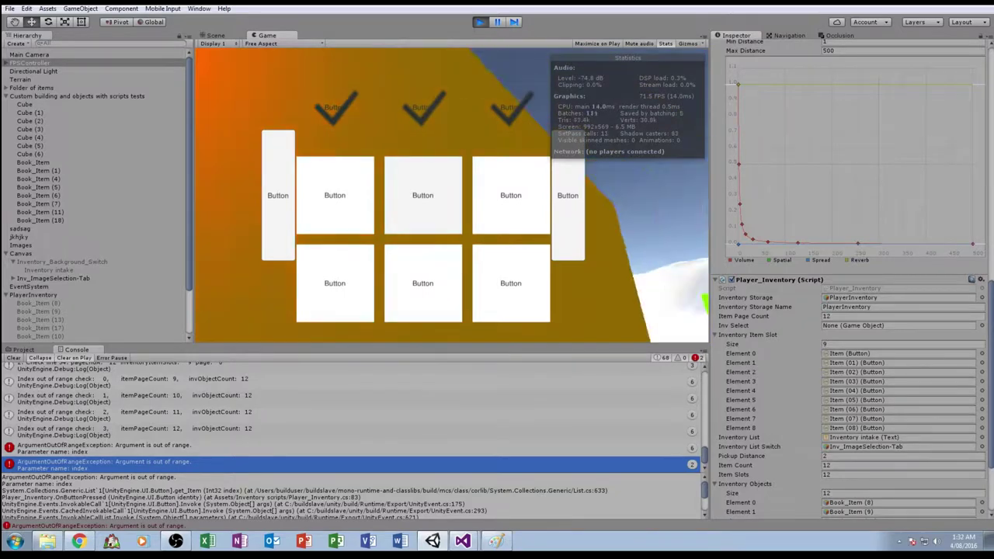
- Close the inventory and walk the player up against the orange block, briefly reopening the inventory
{"action": "key", "text": "Tab"}
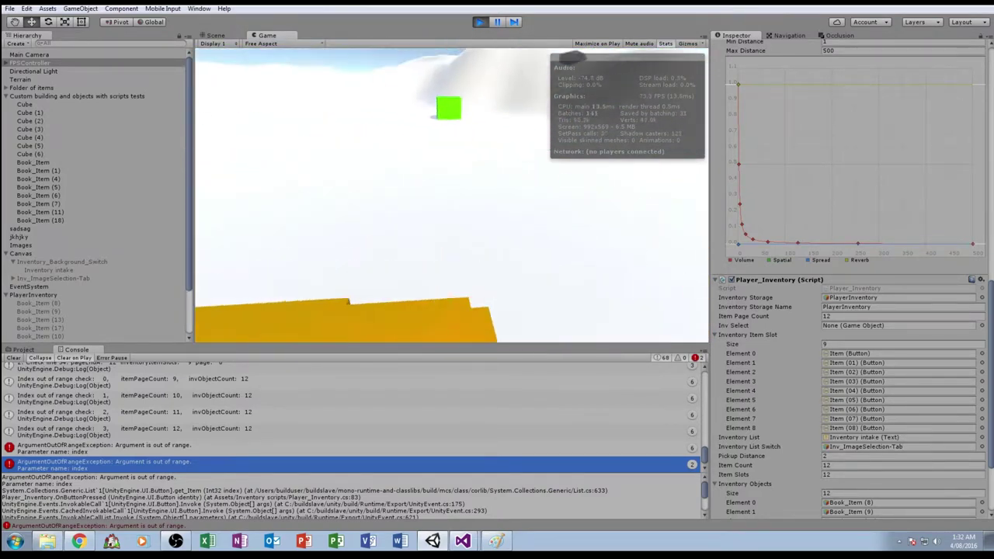
{"action": "key", "text": "i"}
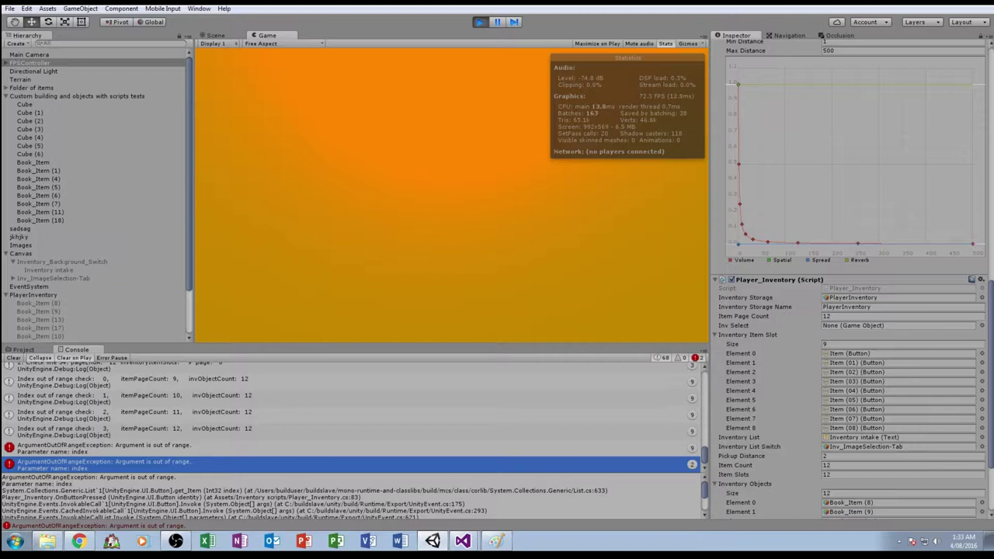
- Reopen the inventory, still on the page showing three checked slots
{"action": "key", "text": "i"}
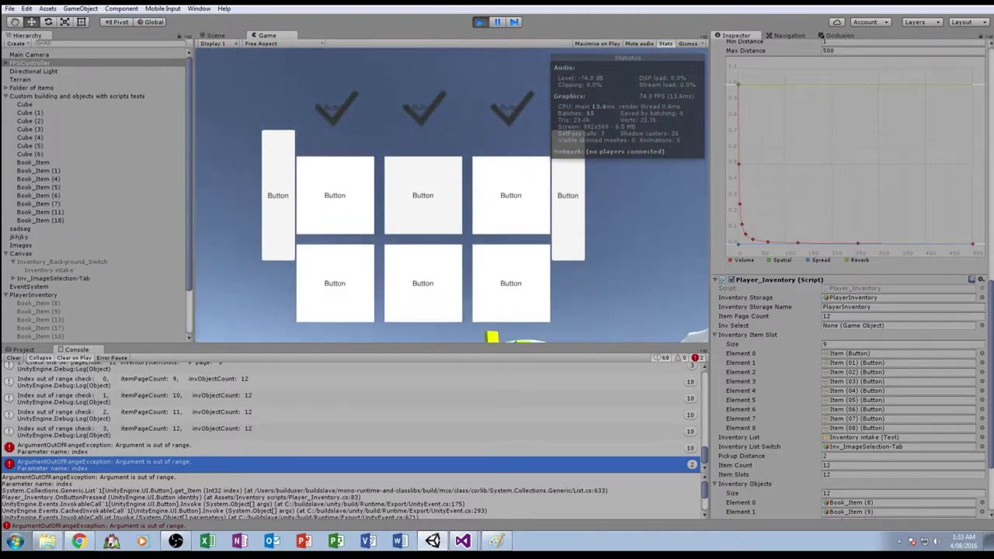